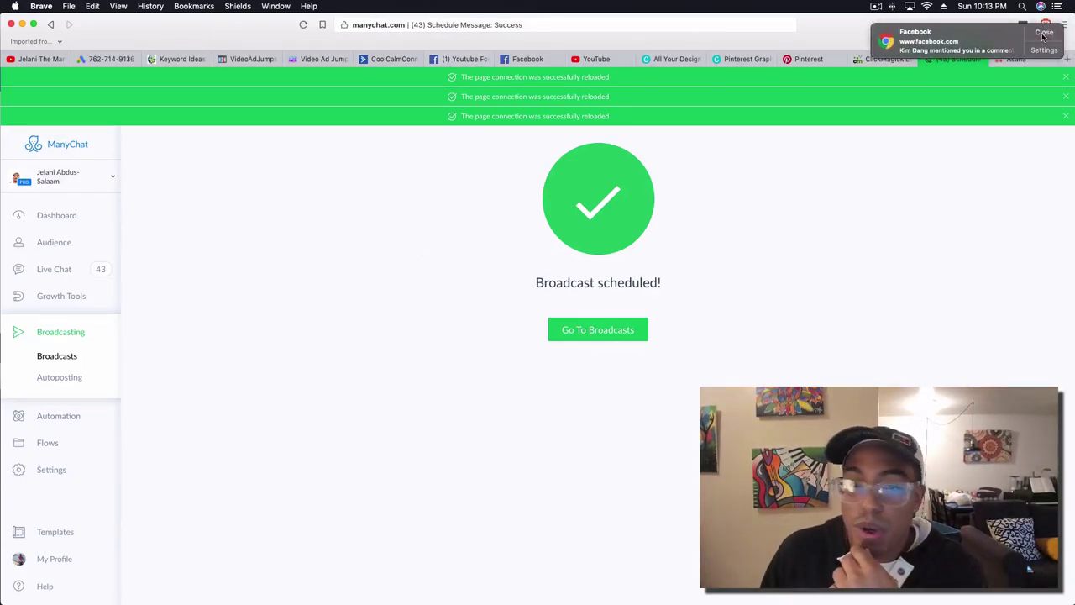
Dismiss the Facebook notification, then start a new growth tool from Growth Tools.
{"action": "left_click", "coordinate": [1043, 34]}
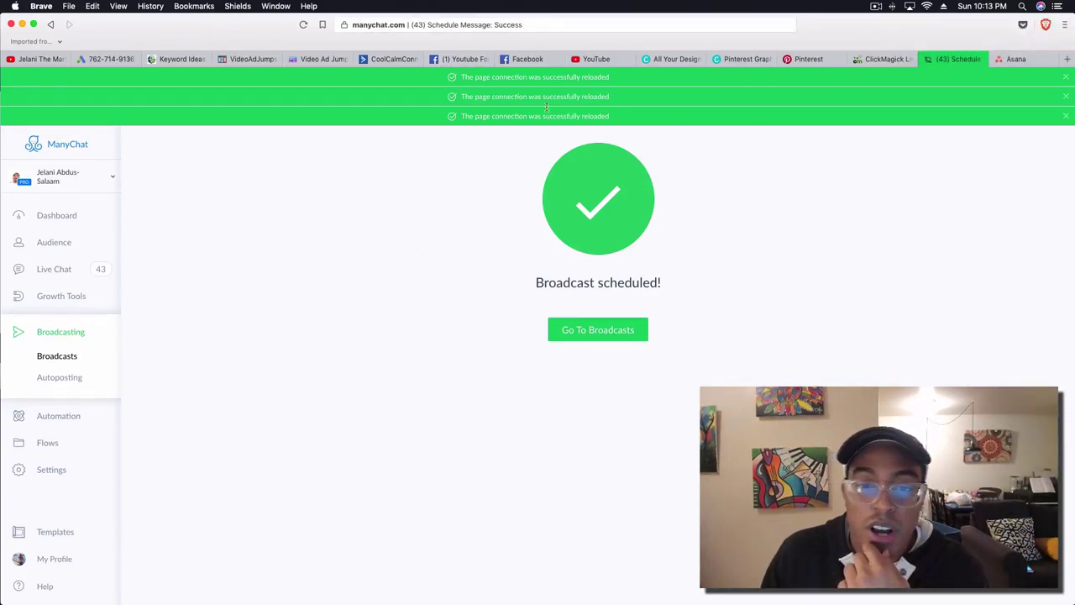
{"action": "left_click", "coordinate": [454, 59]}
{"action": "left_click", "coordinate": [954, 59]}
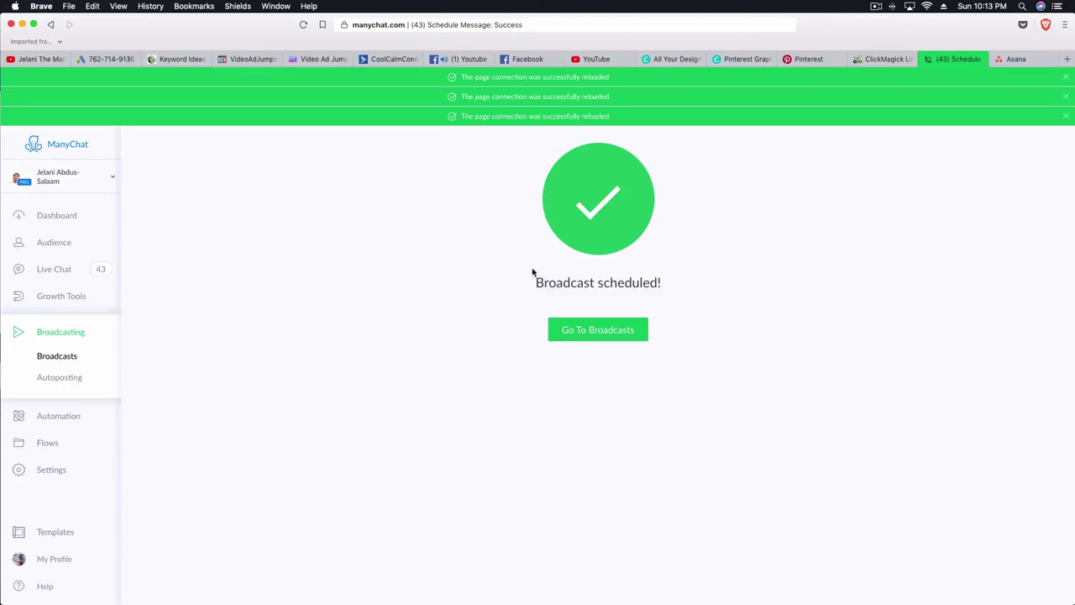
{"action": "left_click", "coordinate": [66, 301]}
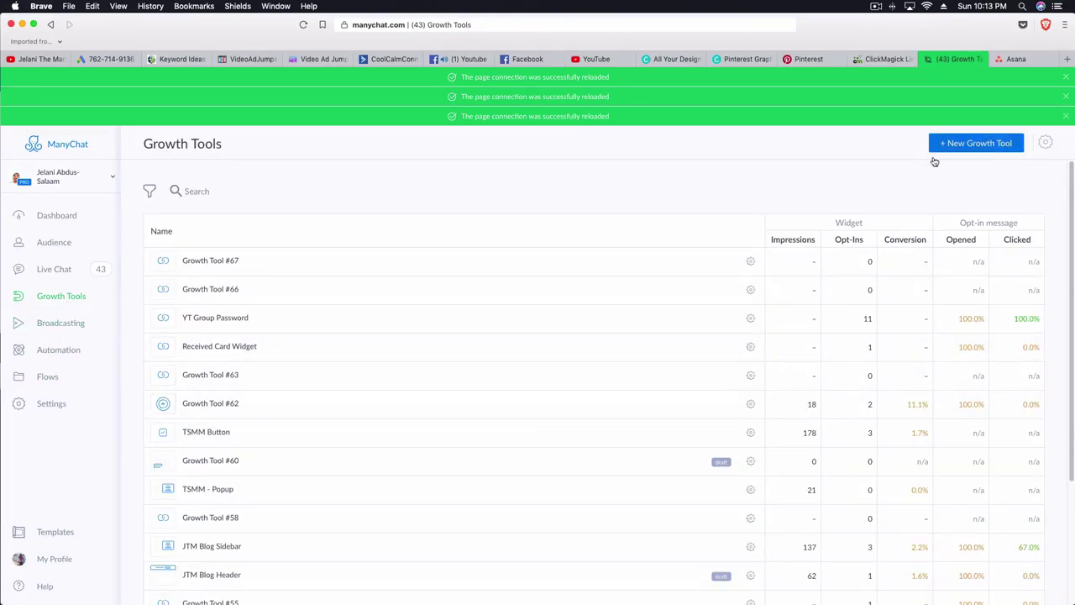
{"action": "left_click", "coordinate": [958, 143]}
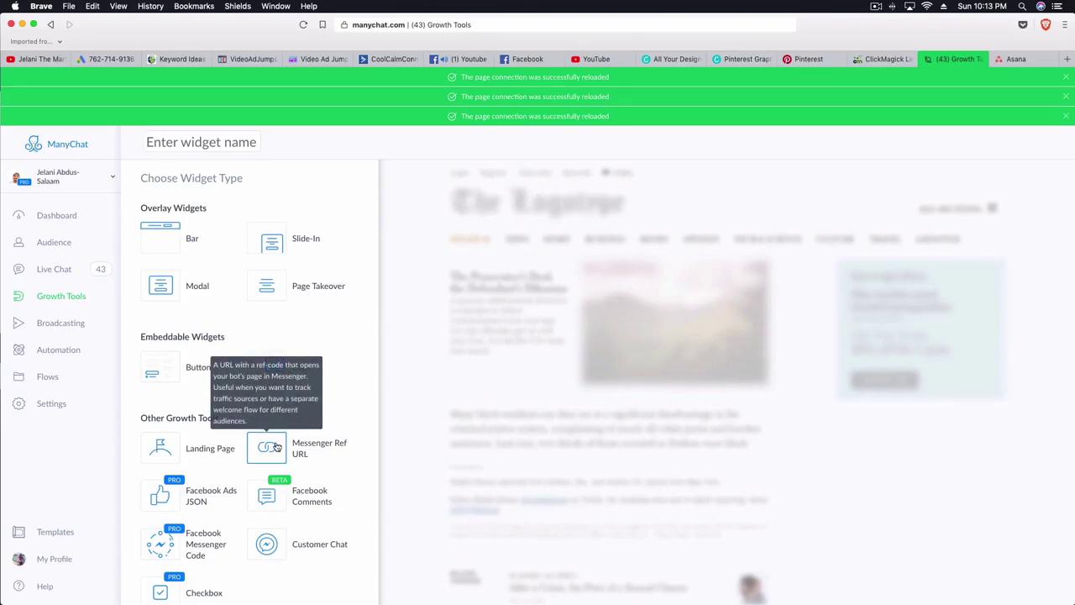
Create Growth Tool #68 as a Messenger Ref URL widget and review its default welcome message.
{"action": "left_click", "coordinate": [281, 450]}
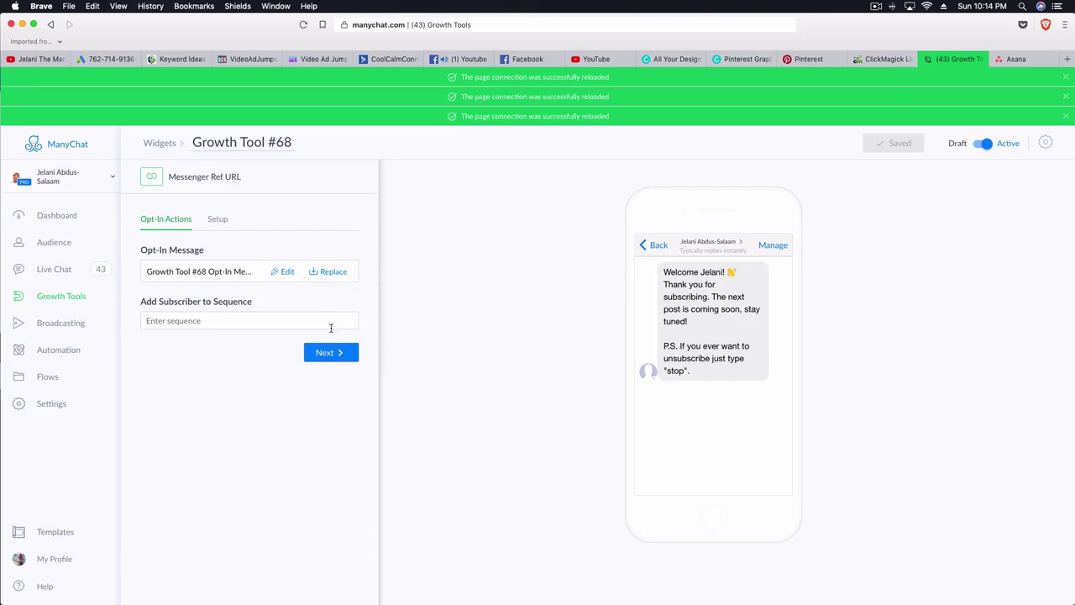
{"action": "left_click_drag", "start_coordinate": [689, 284], "coordinate": [711, 375]}
{"action": "left_click", "coordinate": [713, 376]}
Replace the opt-in text with 'Hey {First Name}', using 'there' as the fallback.
{"action": "left_click", "coordinate": [283, 273]}
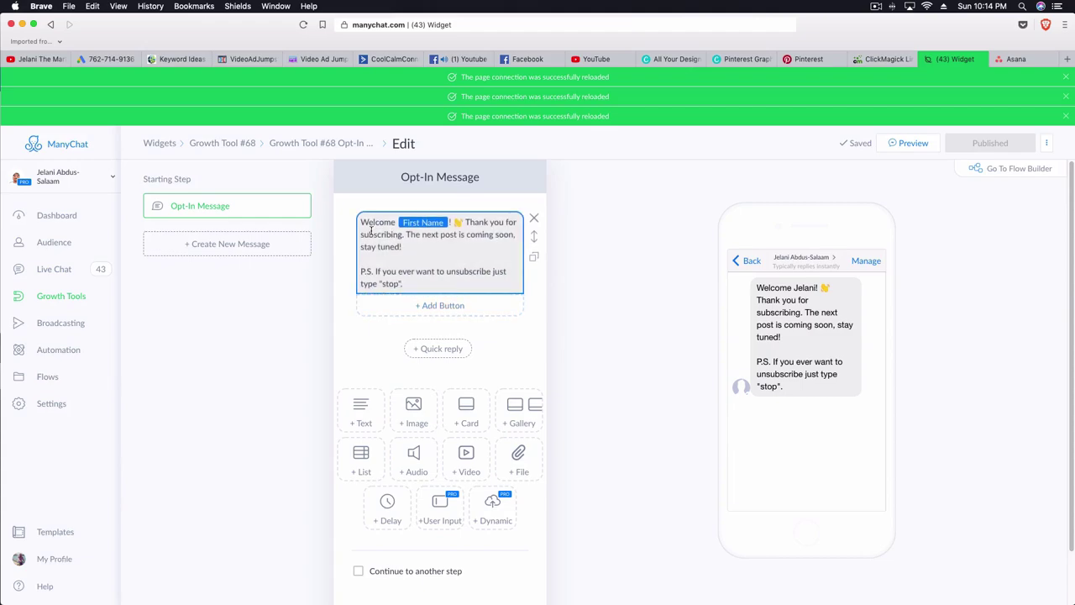
{"action": "left_click_drag", "start_coordinate": [405, 284], "coordinate": [331, 192]}
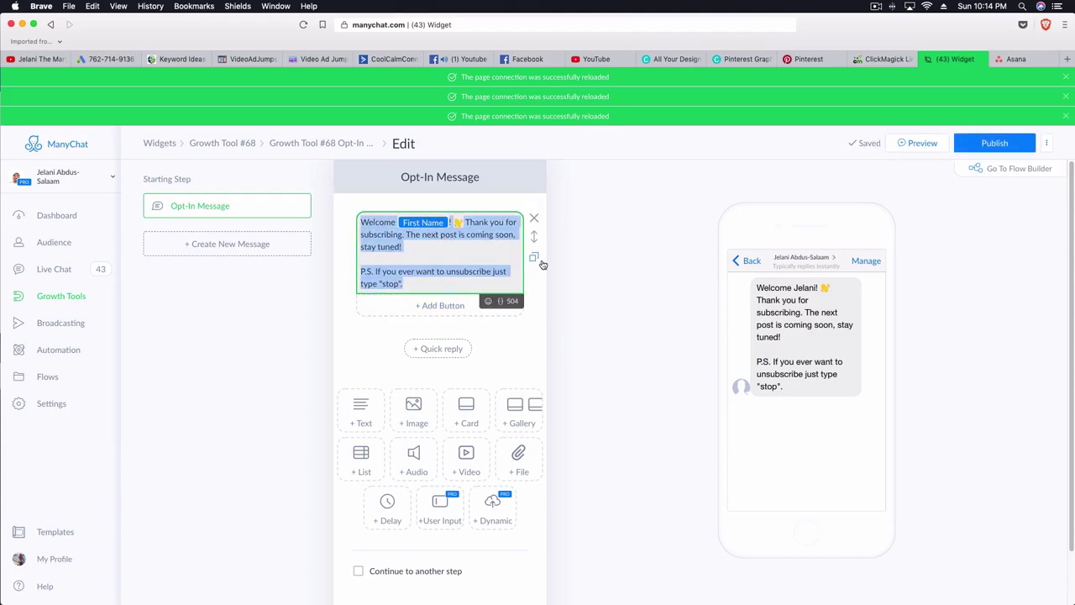
{"action": "type", "text": "Hey"}
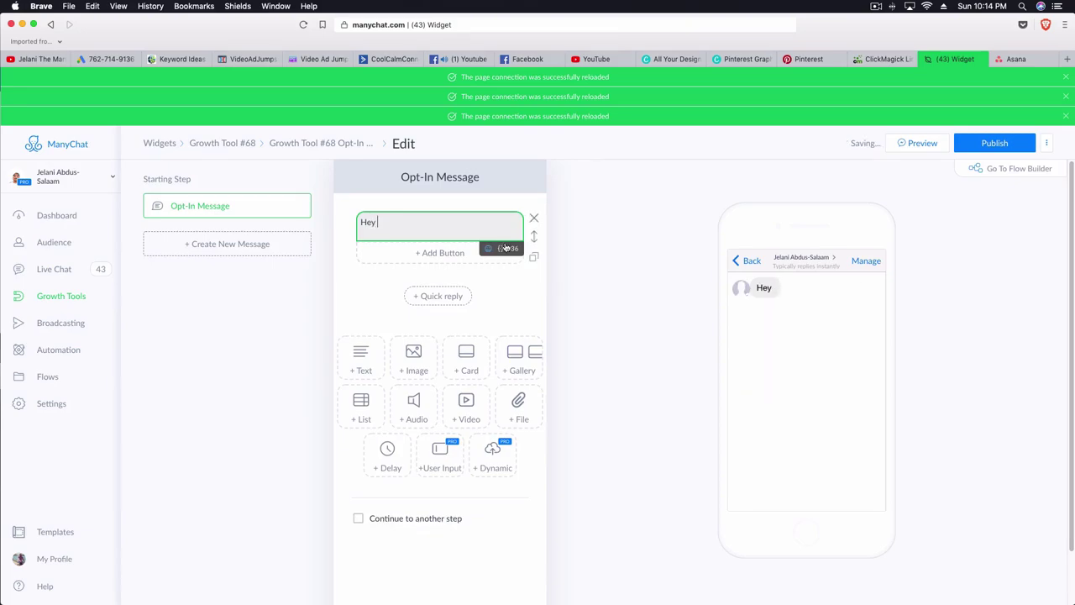
{"action": "left_click", "coordinate": [506, 250]}
{"action": "left_click", "coordinate": [372, 272]}
{"action": "left_click", "coordinate": [451, 204]}
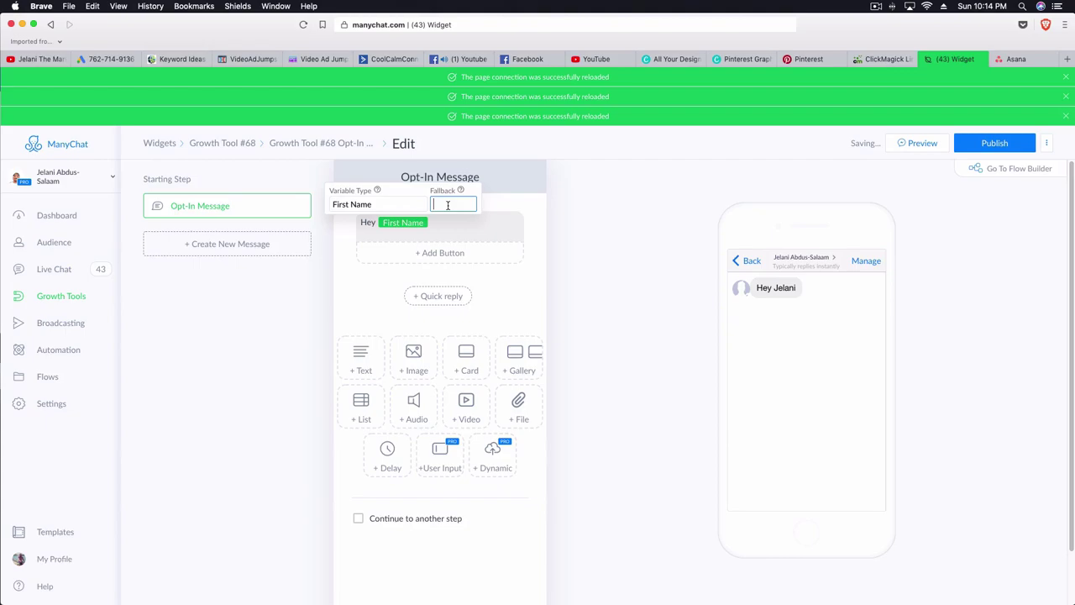
{"action": "type", "text": "there"}
{"action": "left_click", "coordinate": [370, 204]}
{"action": "left_click", "coordinate": [370, 225]}
{"action": "double_click", "coordinate": [450, 204]}
{"action": "left_click", "coordinate": [449, 204]}
{"action": "left_click", "coordinate": [433, 224]}
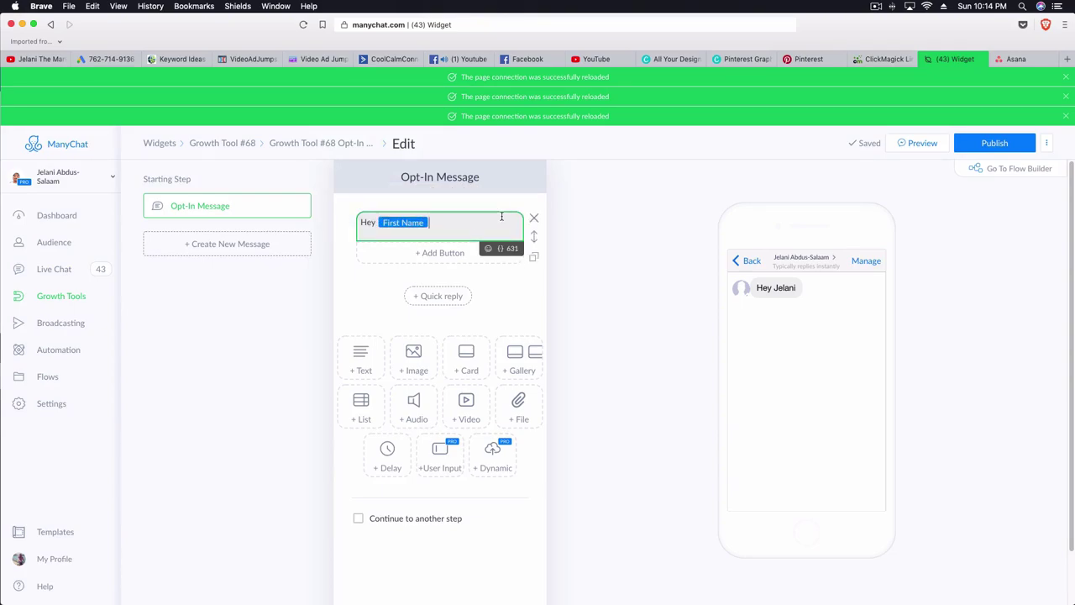
{"action": "type", "text": "!"}
Complete the message to ask 'Are you looking for my Facebook group?'.
{"action": "key", "text": "Return"}
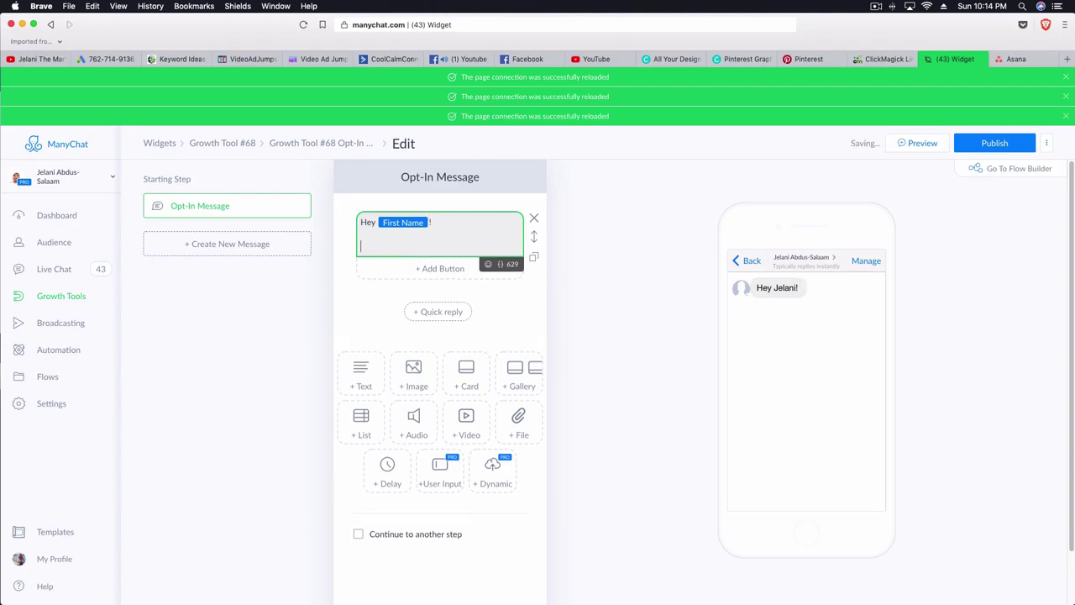
{"action": "type", "text": "Are yu"}
{"action": "key", "text": "BackSpace"}
{"action": "type", "text": "ou lo"}
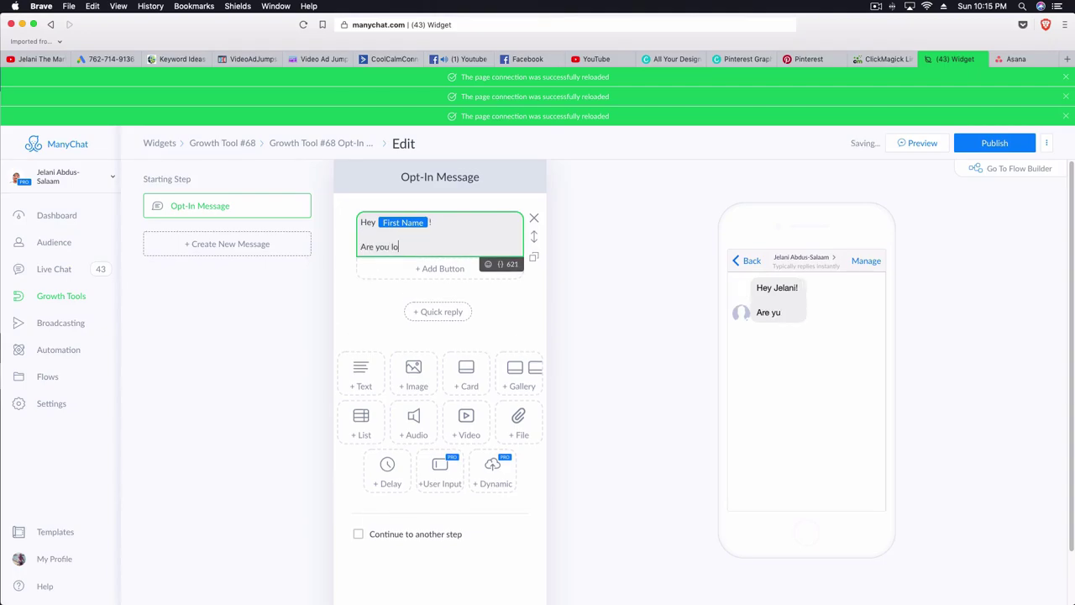
{"action": "type", "text": "oking for my"}
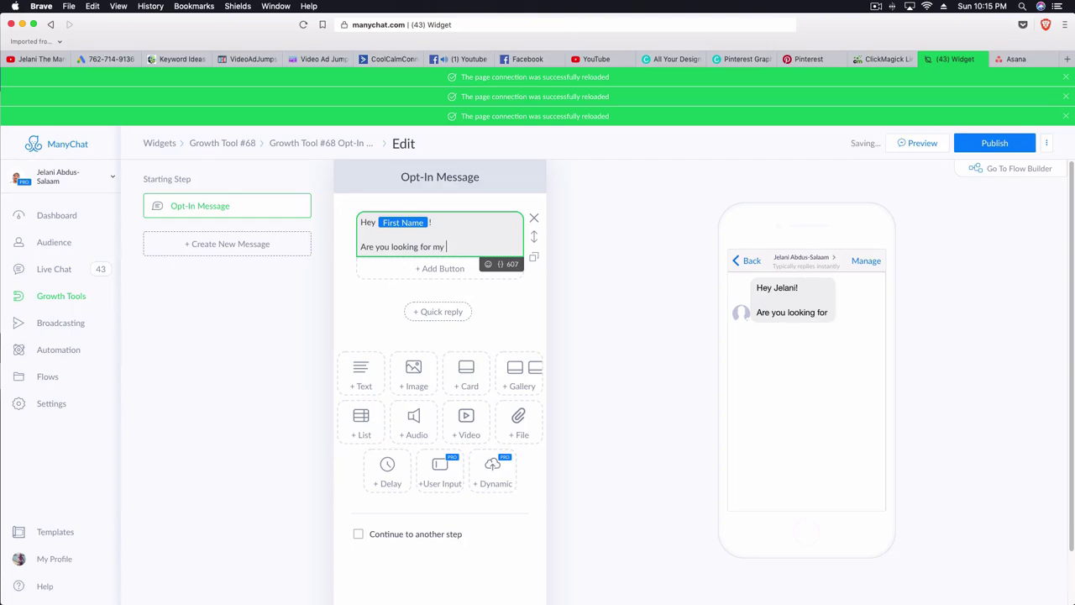
{"action": "type", "text": "Facebookgro"}
{"action": "key", "text": "BackSpace"}
{"action": "key", "text": "BackSpace"}
{"action": "key", "text": "BackSpace"}
{"action": "type", "text": "group?"}
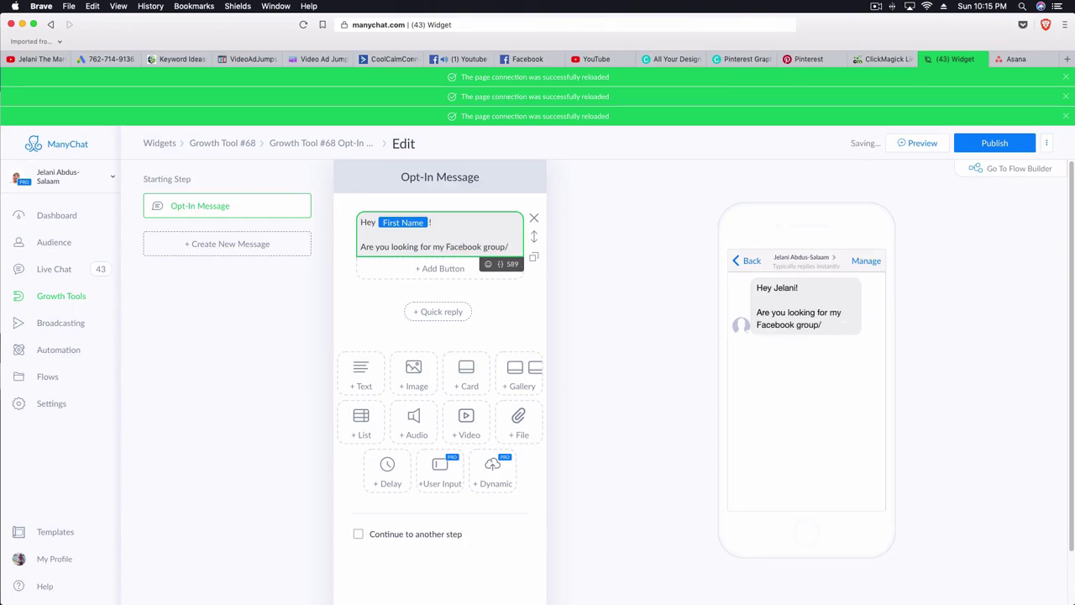
Add a 'Yes Sir' button under the opt-in message.
{"action": "left_click", "coordinate": [449, 271]}
{"action": "type", "text": "YEs"}
{"action": "key", "text": "BackSpace"}
{"action": "type", "text": "SIr"}
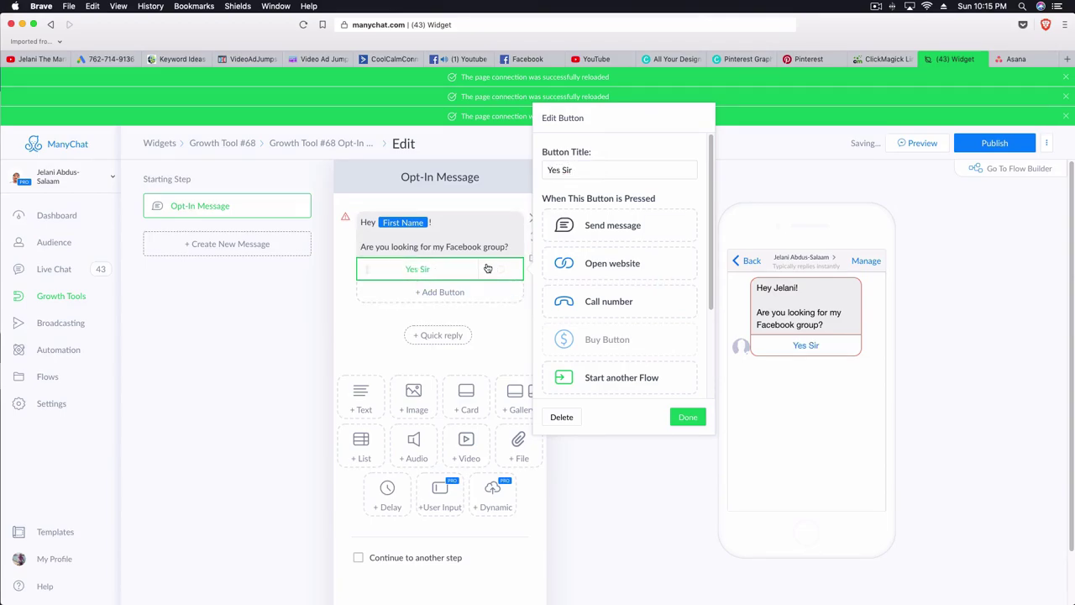
{"action": "mouse_move", "coordinate": [439, 269]}
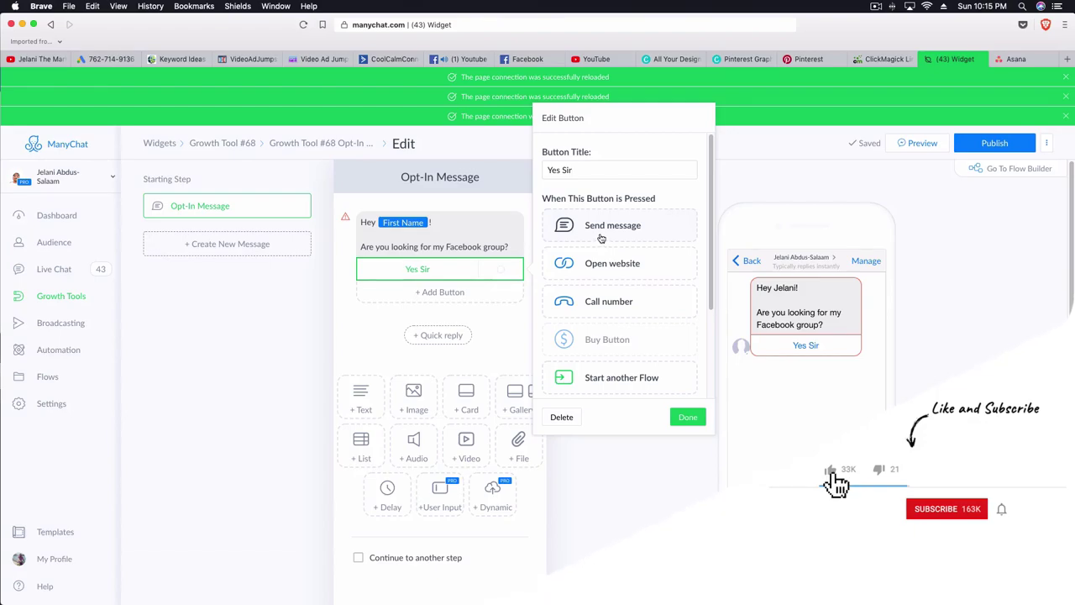
Make the button send a follow-up reading 'Awesome! Click the button below to access the group!'.
{"action": "left_click", "coordinate": [601, 239]}
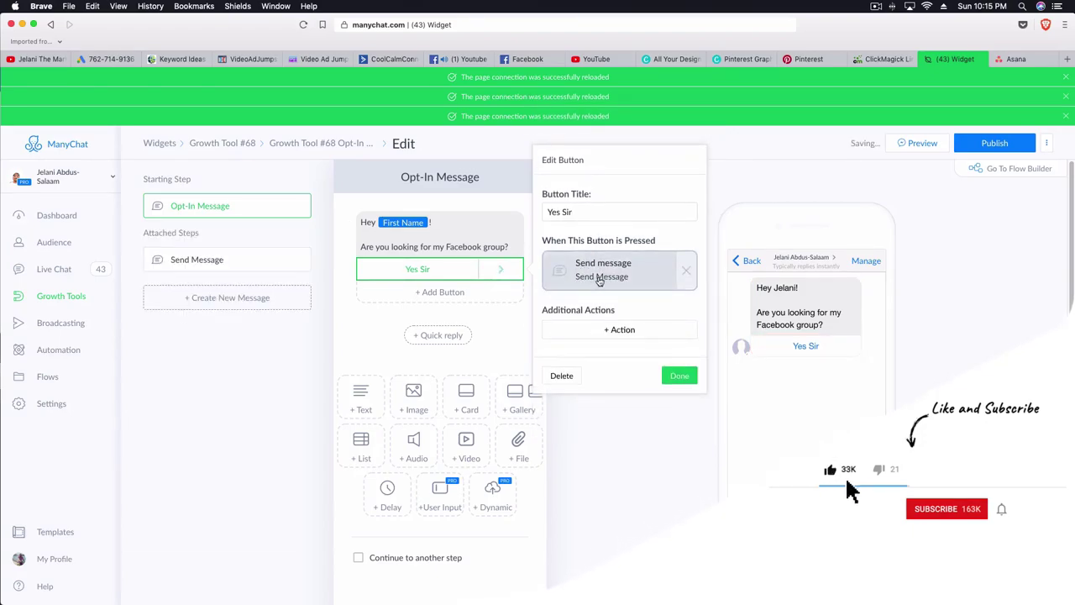
{"action": "left_click", "coordinate": [588, 264]}
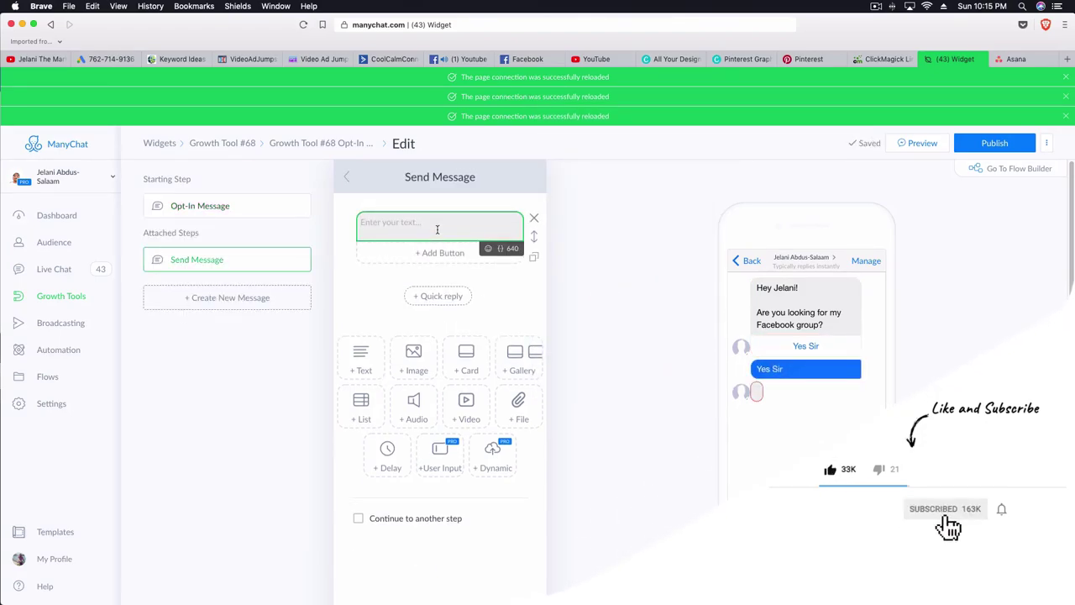
{"action": "type", "text": "Awesome! Click the button below to acces"}
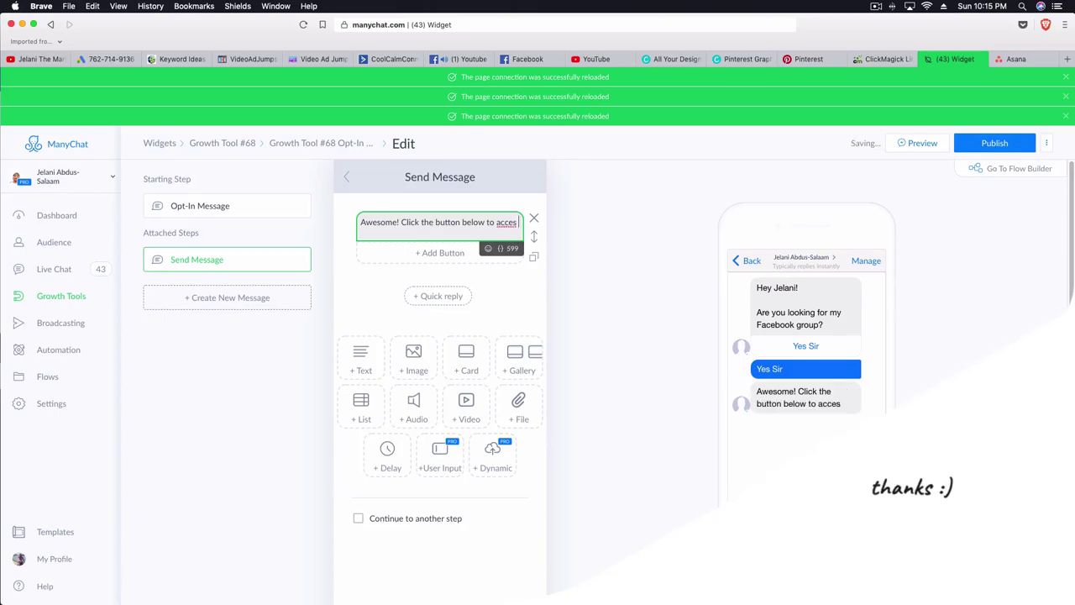
{"action": "type", "text": "s the group!"}
{"action": "key", "text": "Return"}
{"action": "key", "text": "Return"}
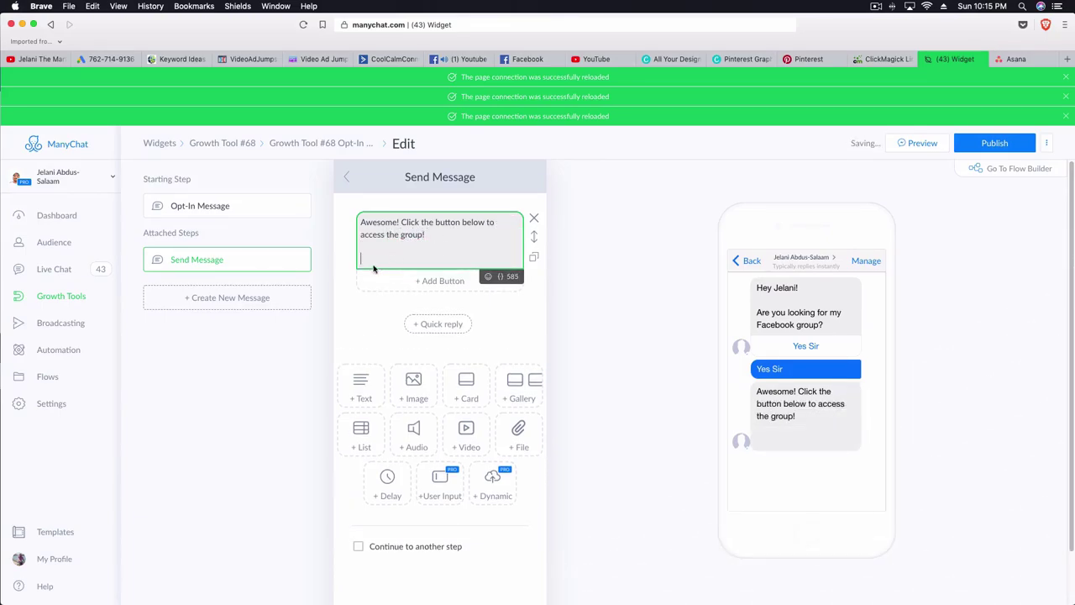
Add an 'Access The Group' button under the follow-up message, set to open a website.
{"action": "left_click", "coordinate": [425, 282]}
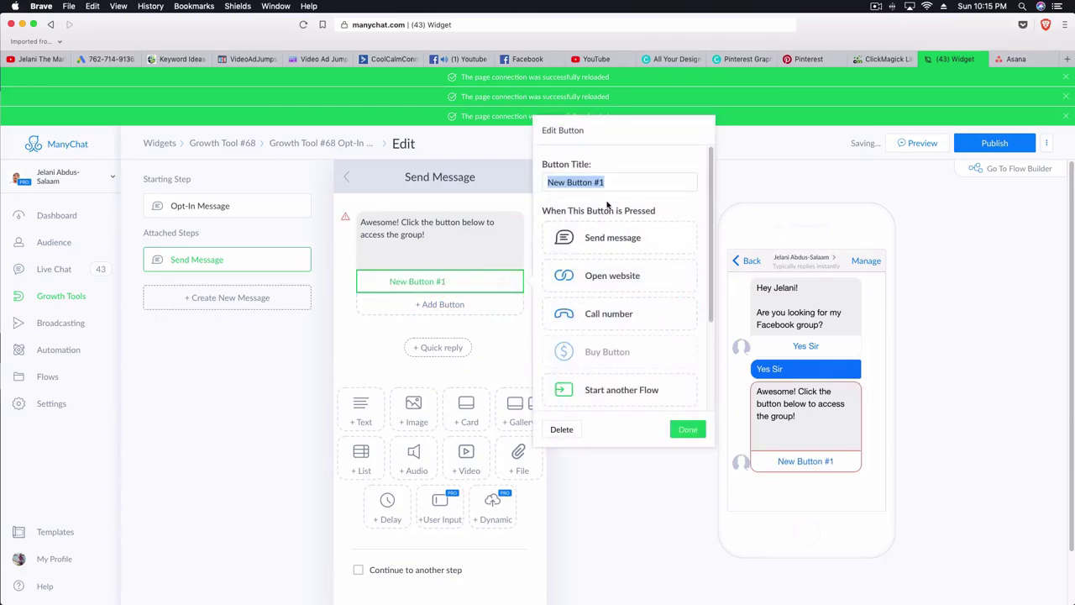
{"action": "type", "text": "ASc"}
{"action": "key", "text": "BackSpace"}
{"action": "key", "text": "BackSpace"}
{"action": "type", "text": "ccess The Group"}
{"action": "left_click", "coordinate": [598, 275]}
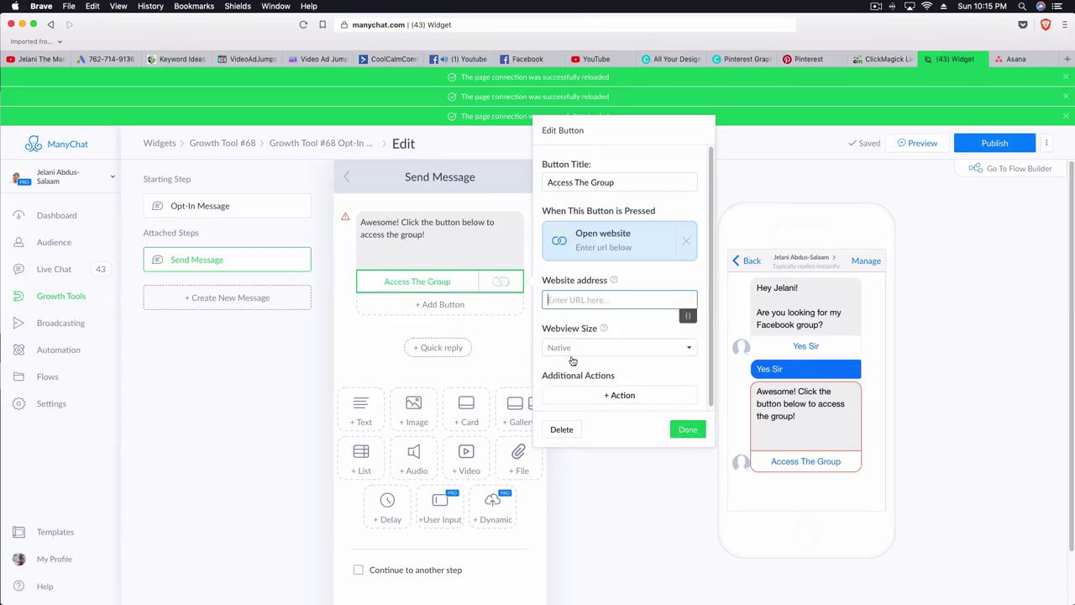
Have the button apply the new tag clicked_join-fb-group, then finish editing it.
{"action": "left_click", "coordinate": [619, 395]}
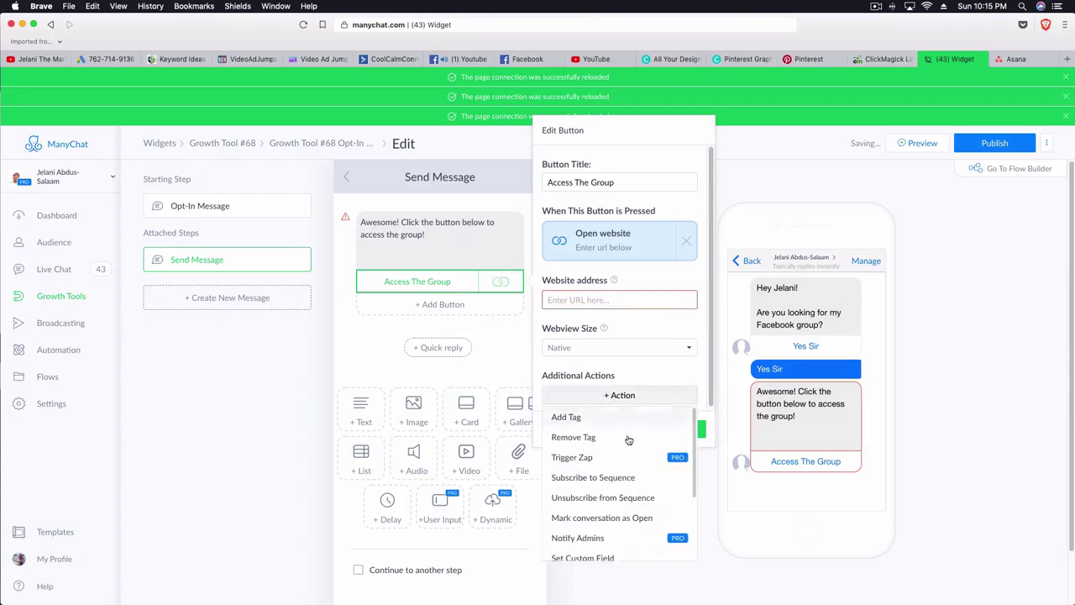
{"action": "left_click", "coordinate": [588, 415]}
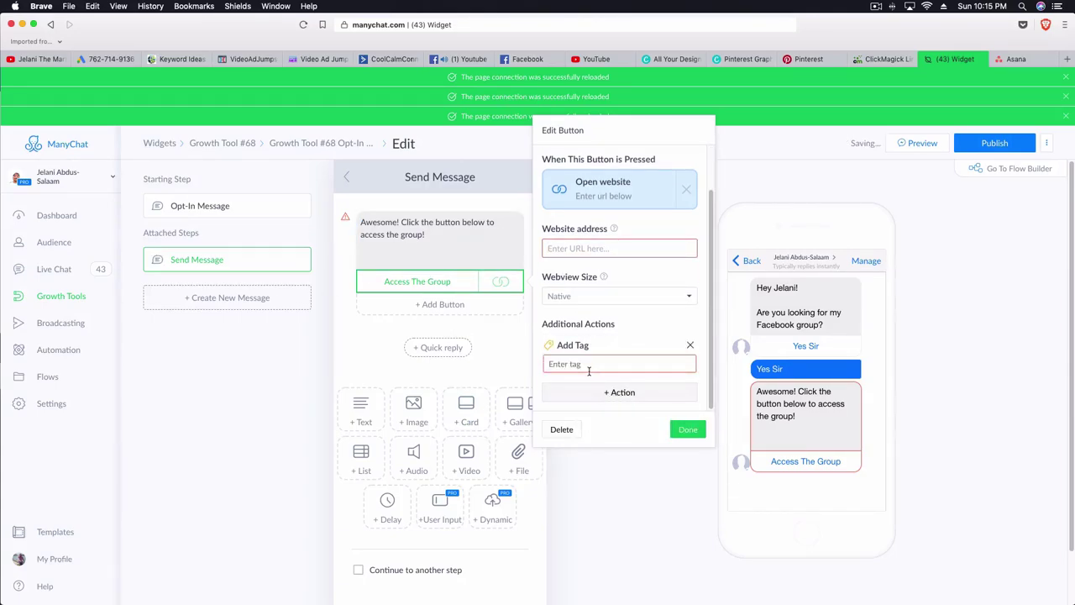
{"action": "left_click", "coordinate": [588, 363]}
{"action": "type", "text": "clicked_jo"}
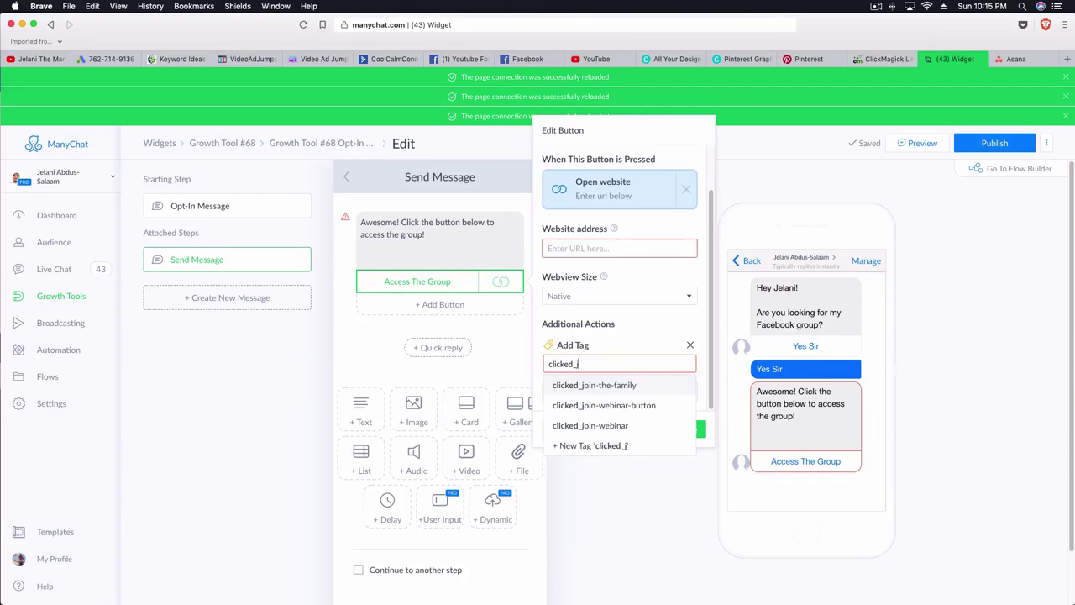
{"action": "type", "text": "in-group"}
{"action": "key", "text": "BackSpace"}
{"action": "key", "text": "BackSpace"}
{"action": "key", "text": "BackSpace"}
{"action": "type", "text": "fb-group"}
{"action": "left_click", "coordinate": [665, 387]}
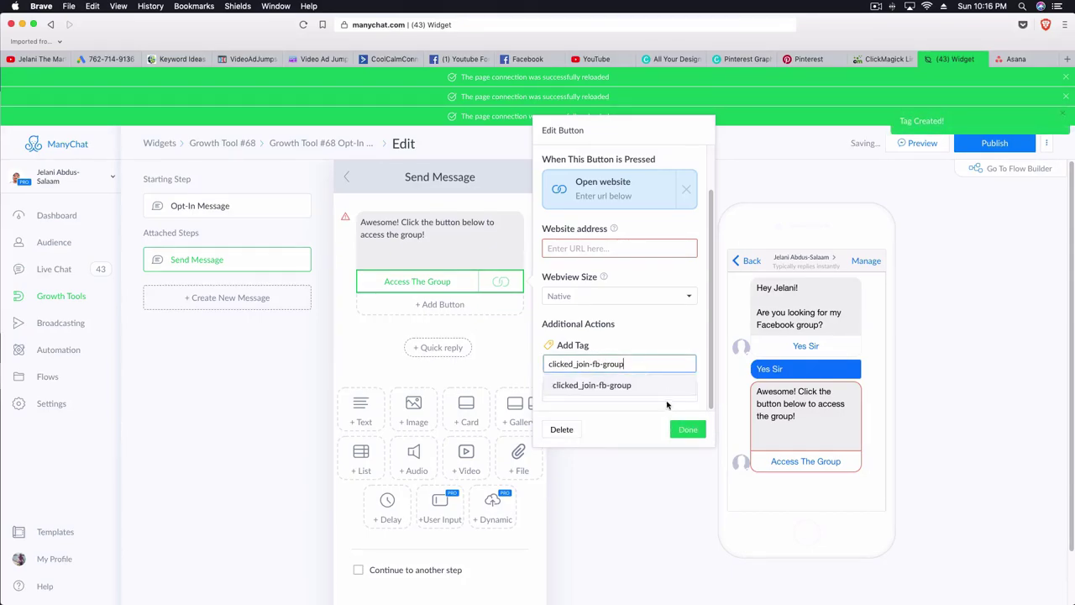
{"action": "left_click", "coordinate": [686, 430]}
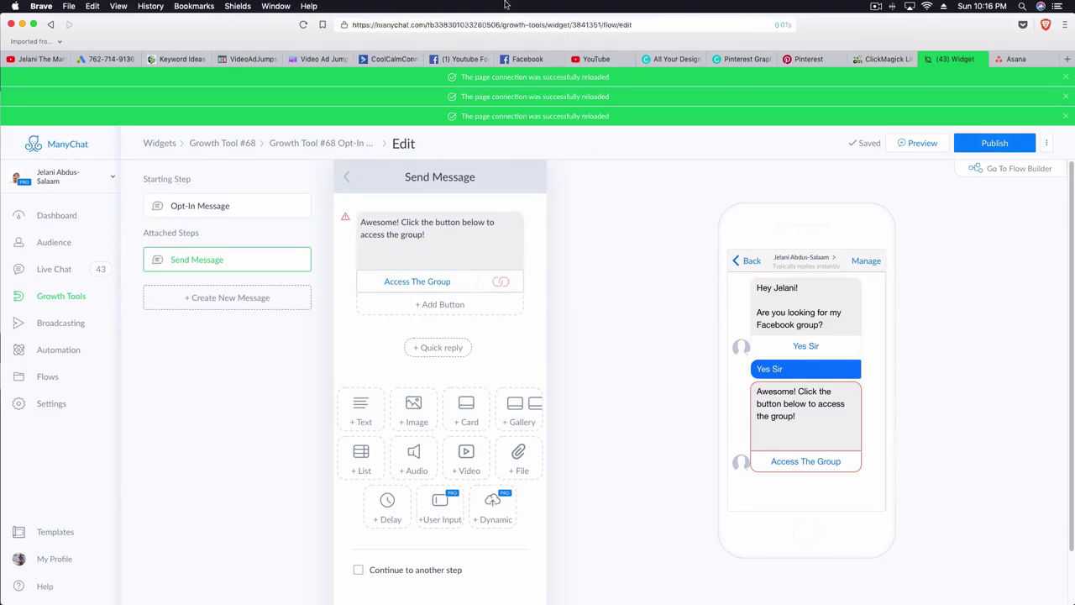
Open the Facebook group's settings and its membership request questions, reading the third question.
{"action": "left_click", "coordinate": [458, 59]}
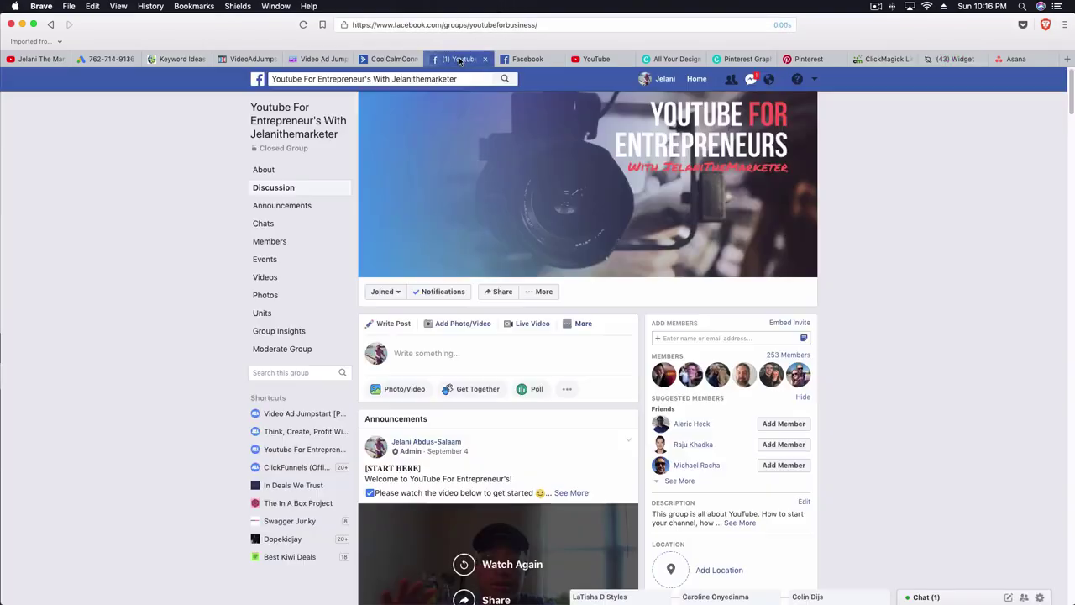
{"action": "left_click", "coordinate": [545, 296]}
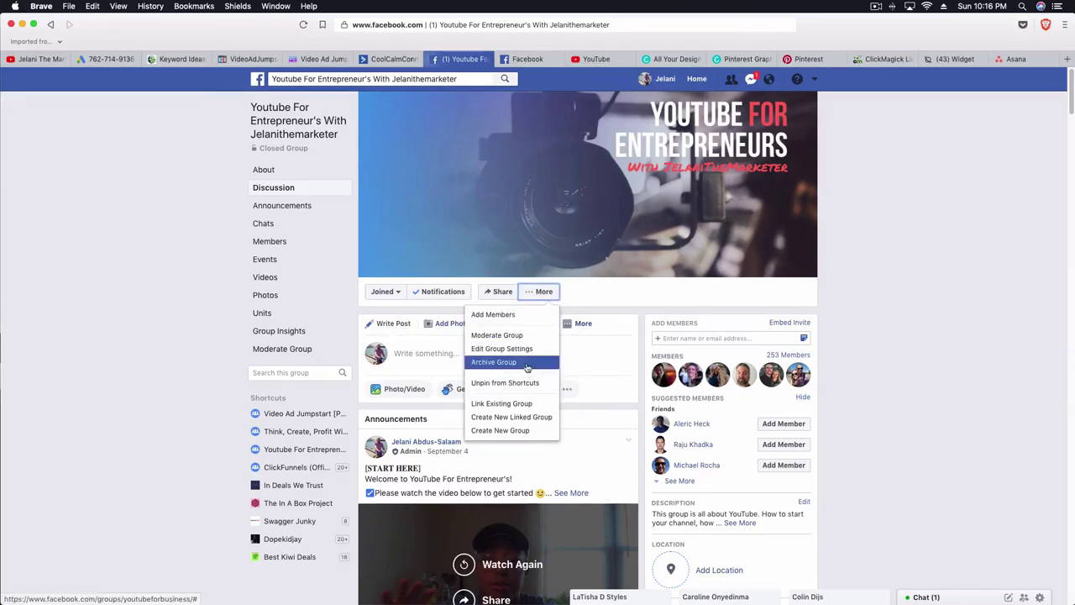
{"action": "left_click", "coordinate": [524, 350]}
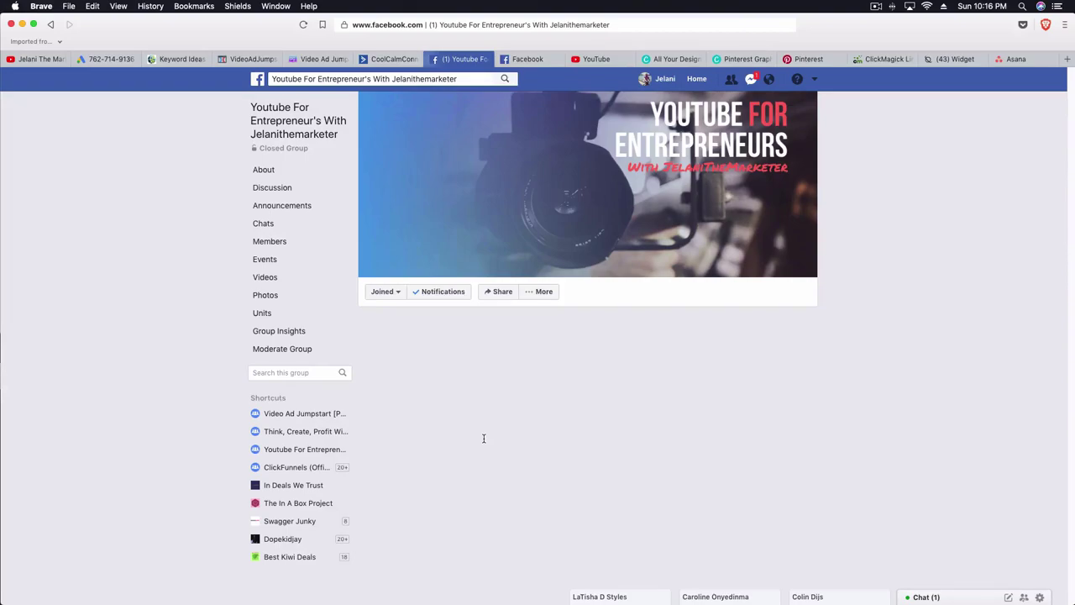
{"action": "scroll", "coordinate": [483, 438], "scroll_direction": "down", "scroll_amount": 10}
{"action": "scroll", "coordinate": [484, 438], "scroll_direction": "down", "scroll_amount": 5}
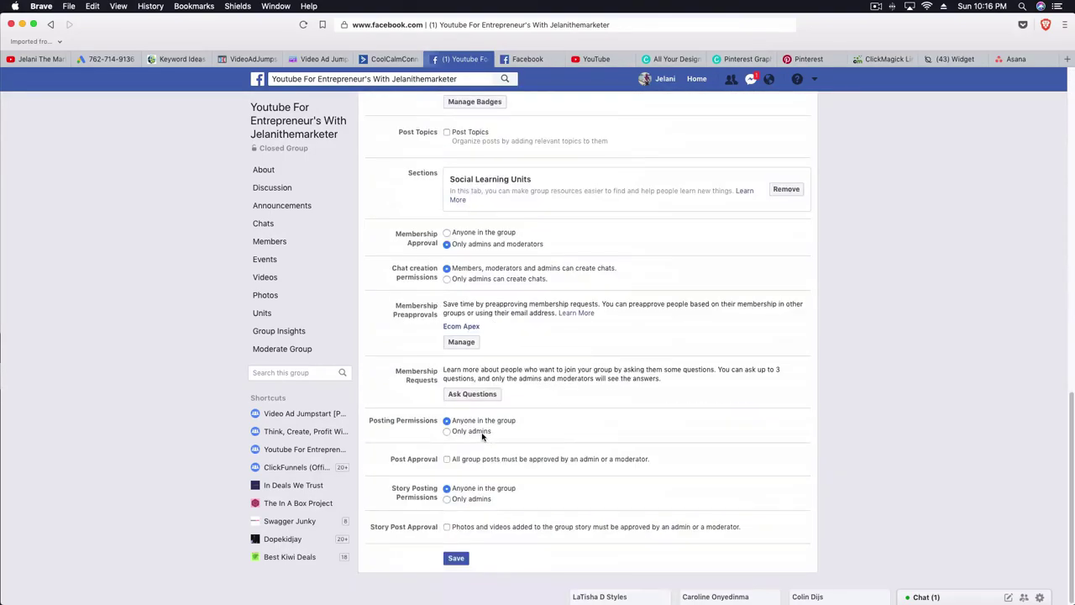
{"action": "scroll", "coordinate": [481, 435], "scroll_direction": "up", "scroll_amount": 3}
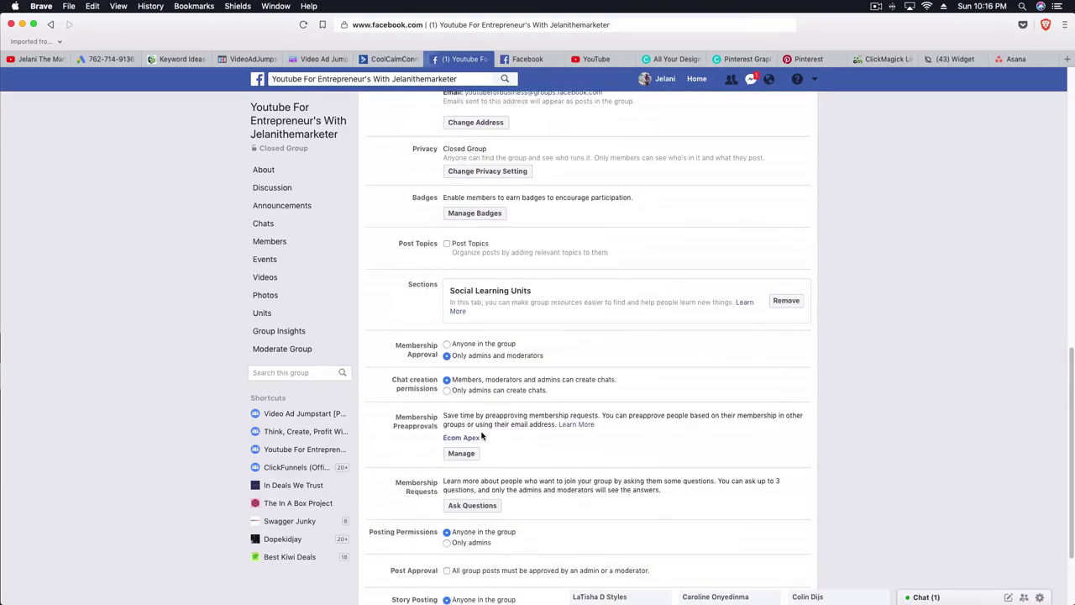
{"action": "left_click", "coordinate": [467, 508]}
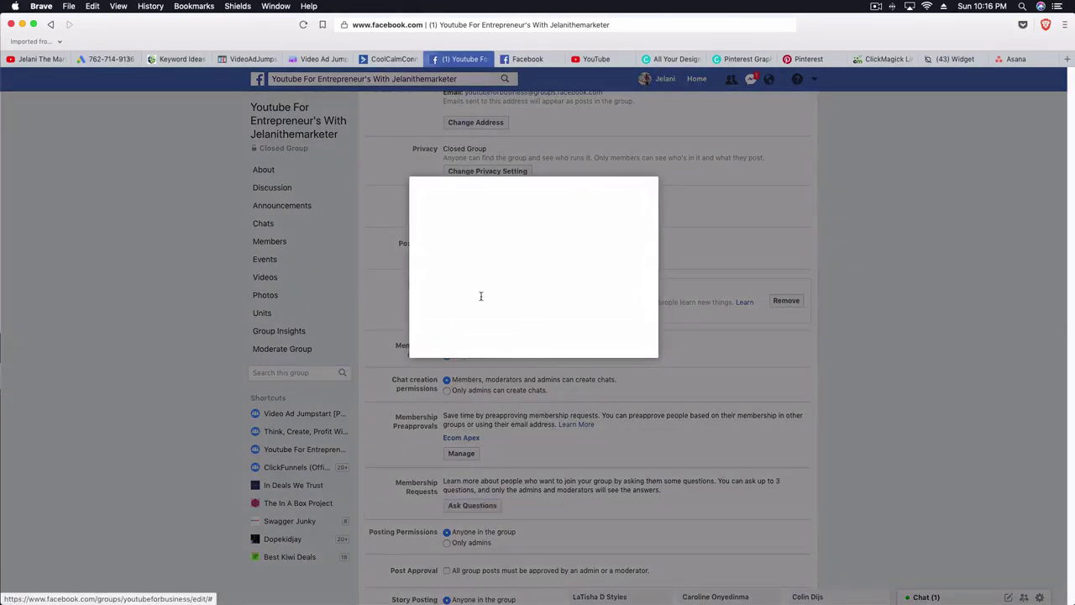
{"action": "mouse_move", "coordinate": [538, 308]}
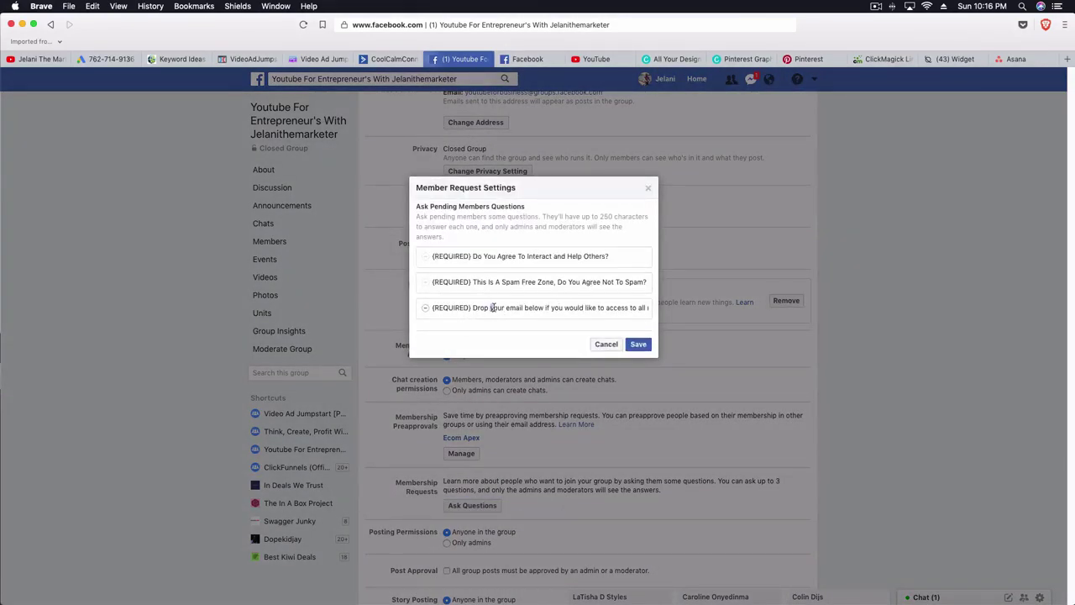
{"action": "left_click_drag", "start_coordinate": [494, 309], "coordinate": [679, 319]}
{"action": "left_click", "coordinate": [587, 309]}
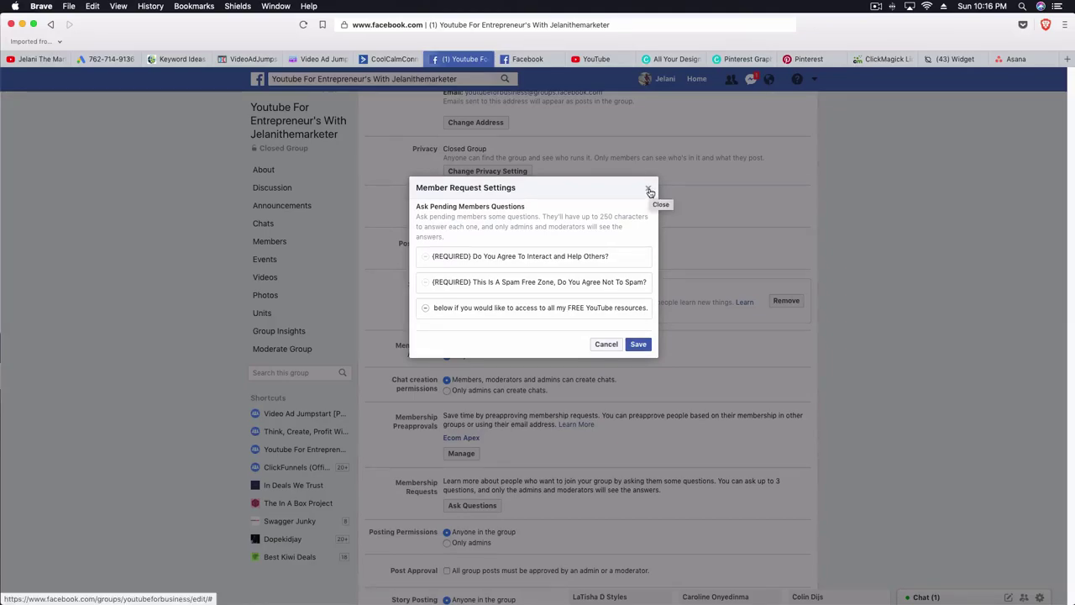
Close the Member Request Settings dialog without saving changes.
{"action": "left_click", "coordinate": [648, 191]}
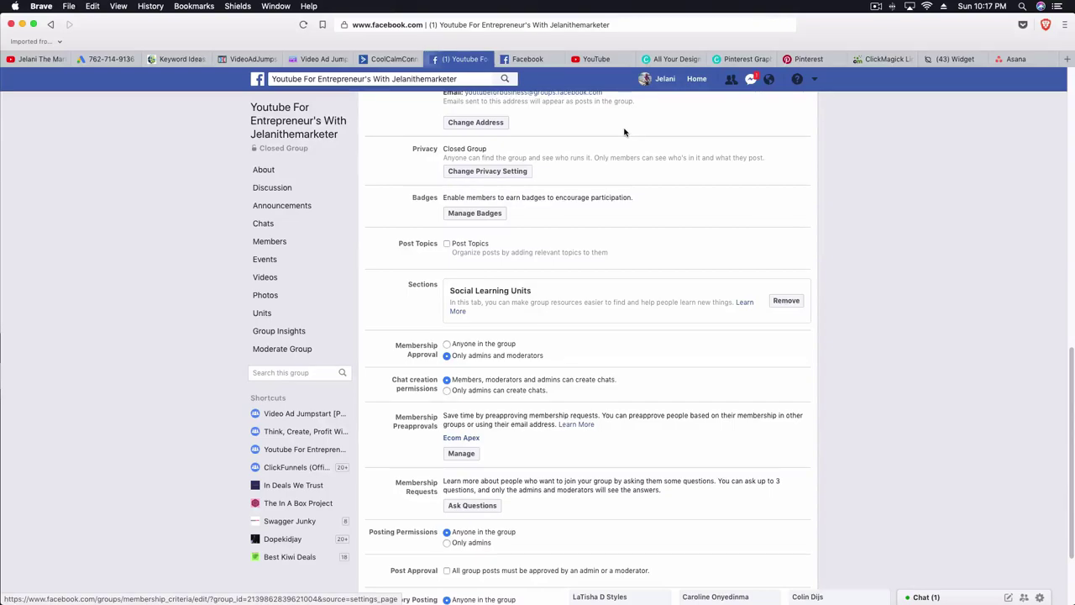
Switch back to the ManyChat tab showing Growth Tool #68's follow-up message.
{"action": "left_click", "coordinate": [949, 59]}
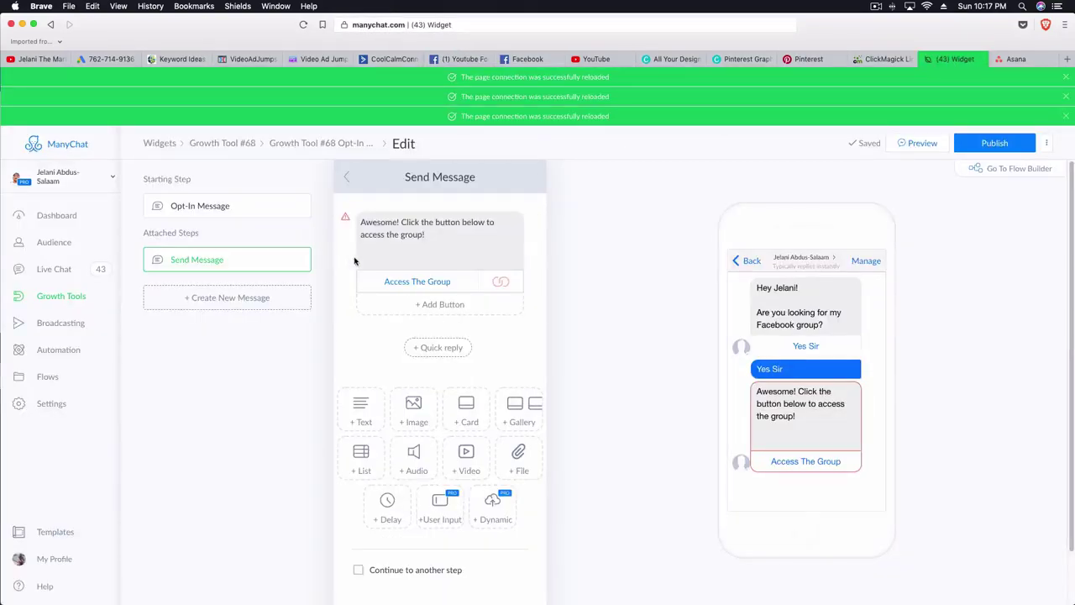